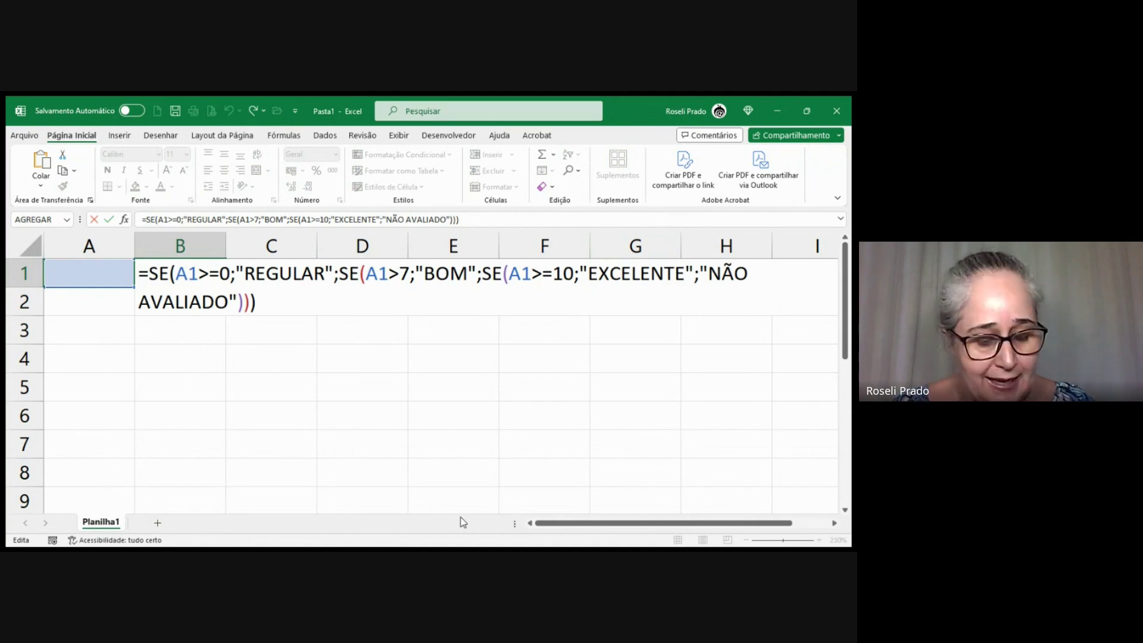
Step: Commit the nested SE formula in B1 and enter 0 in A1 as a test value
key("Return")
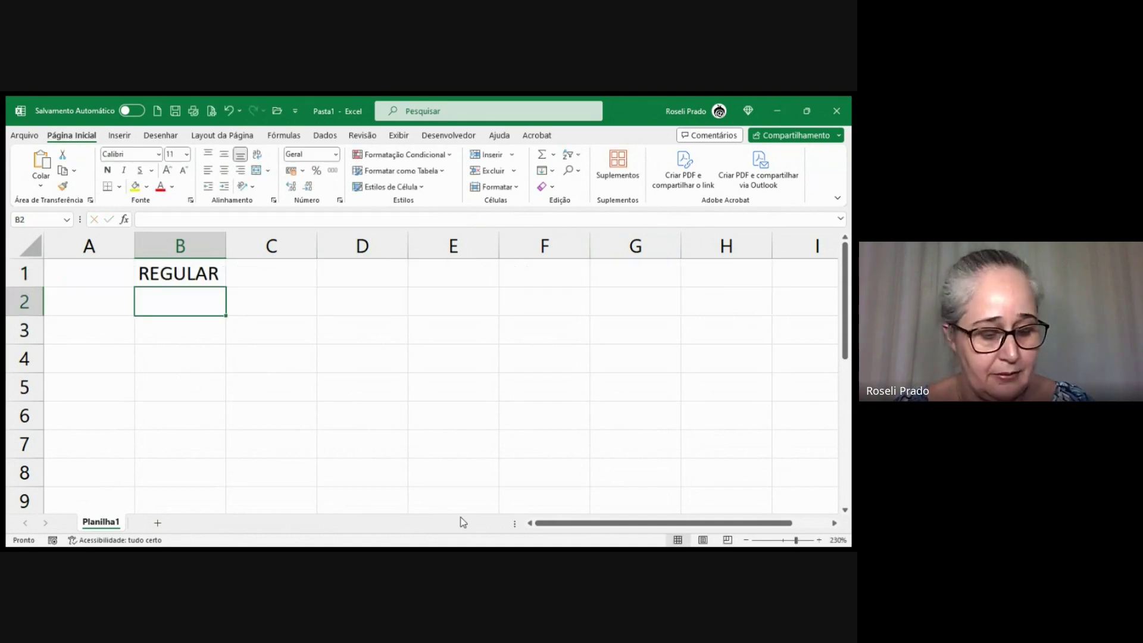
key("Up")
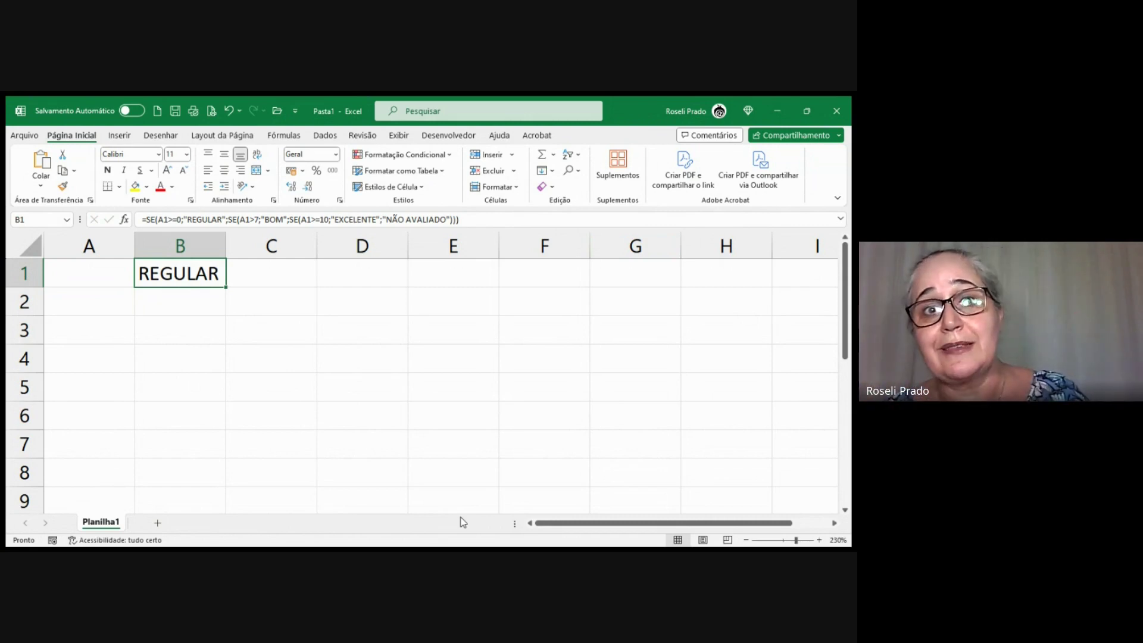
key("Left")
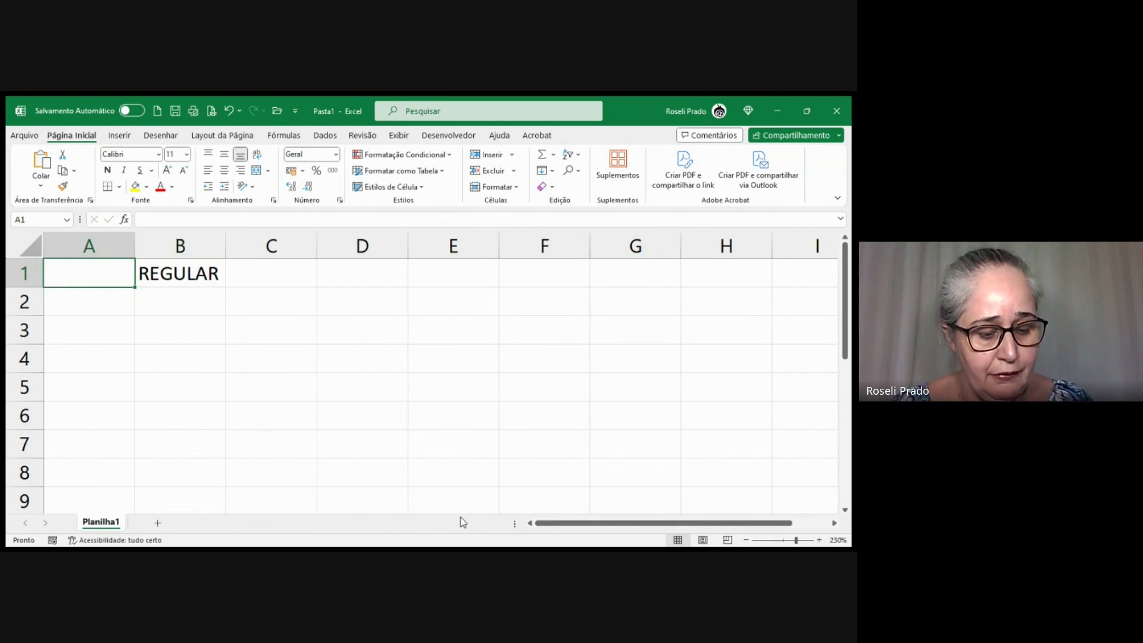
type("0")
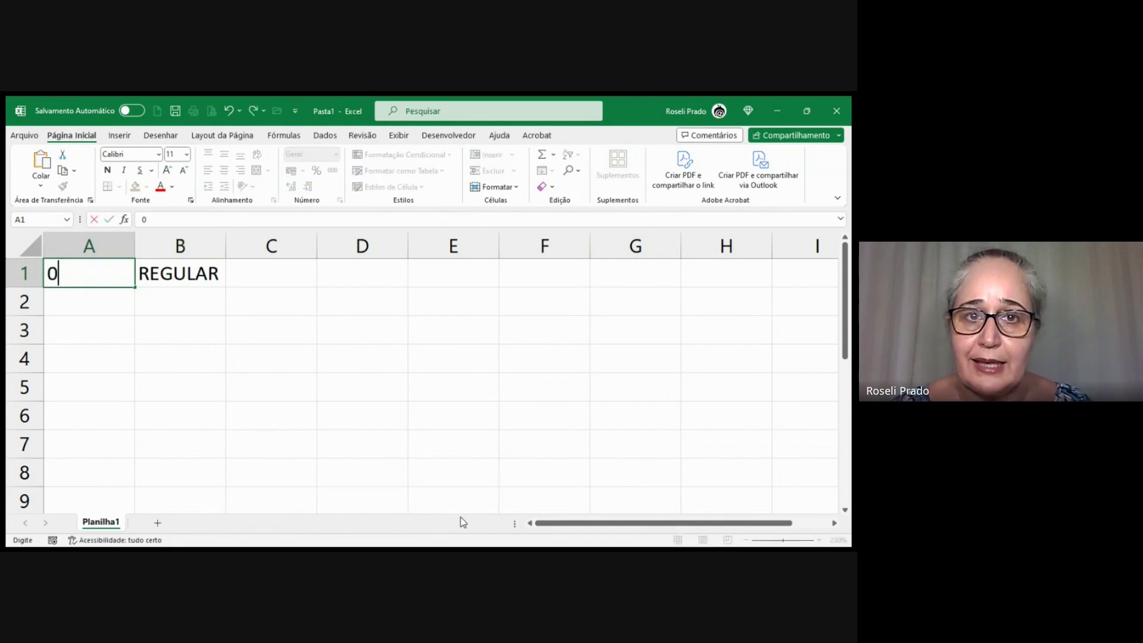
key("Return")
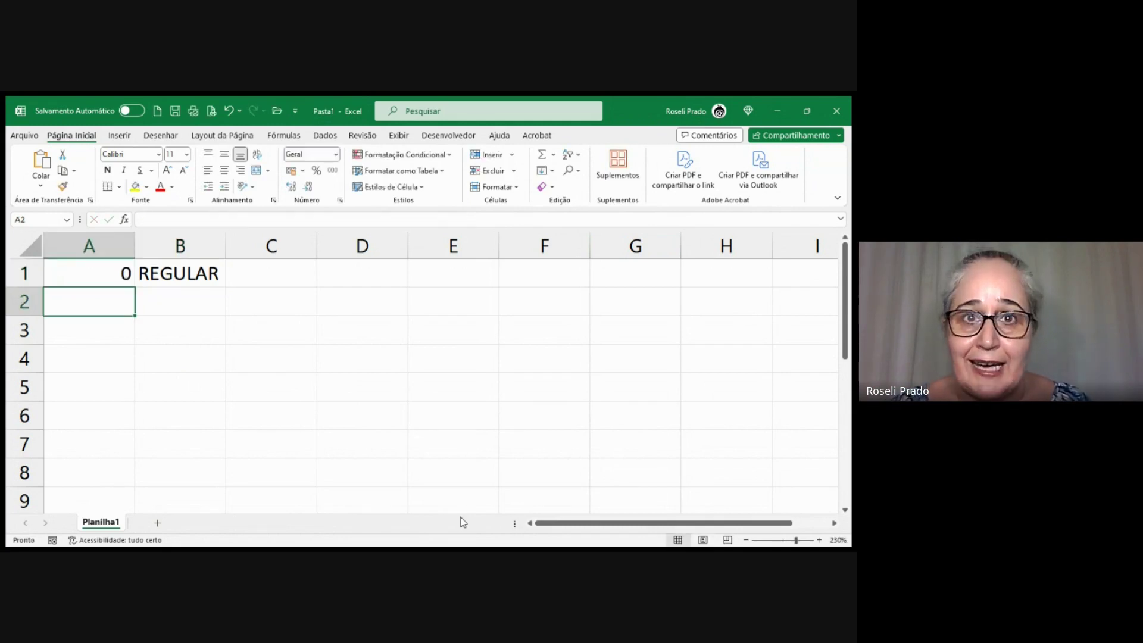
Step: Review the nested SE formula in B1 against the value in A1
key("Up")
key("Right")
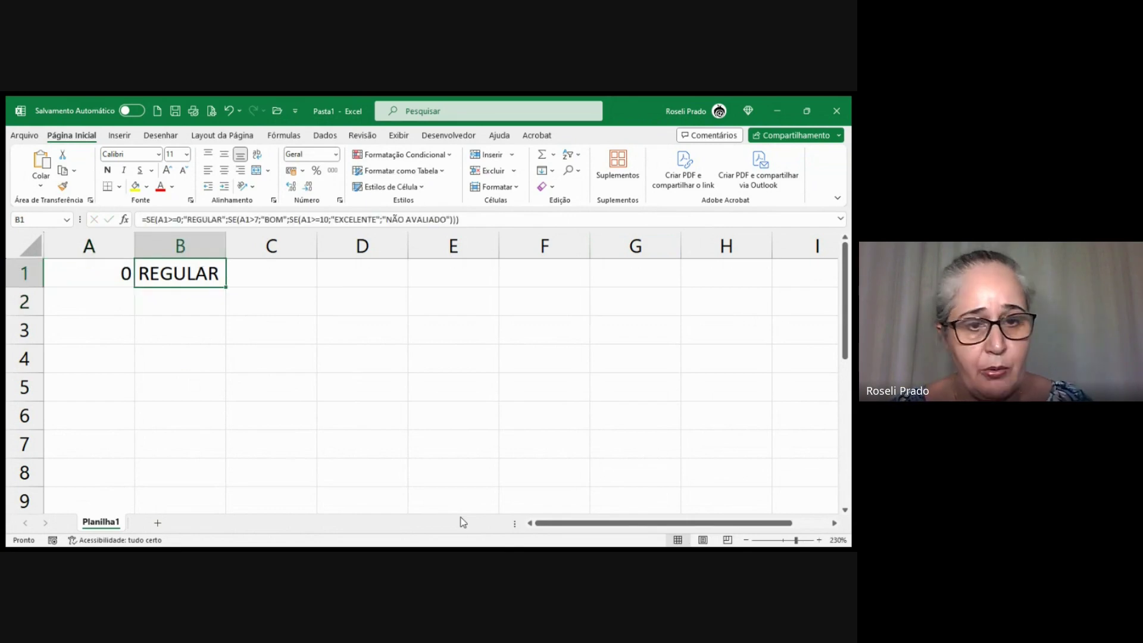
double_click(197, 274)
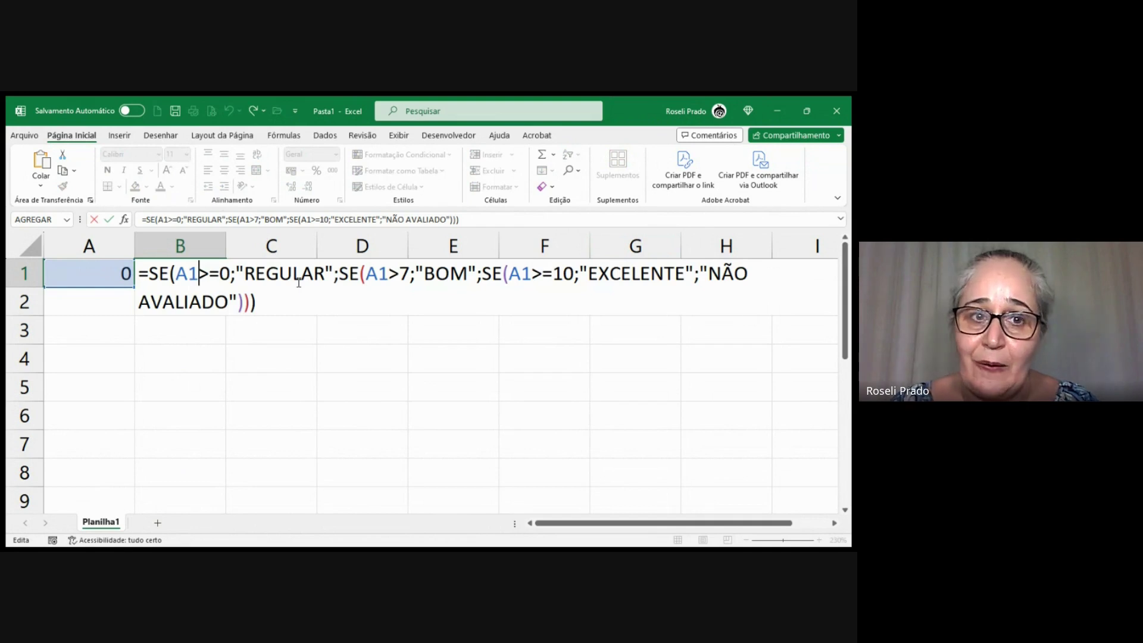
key("Return")
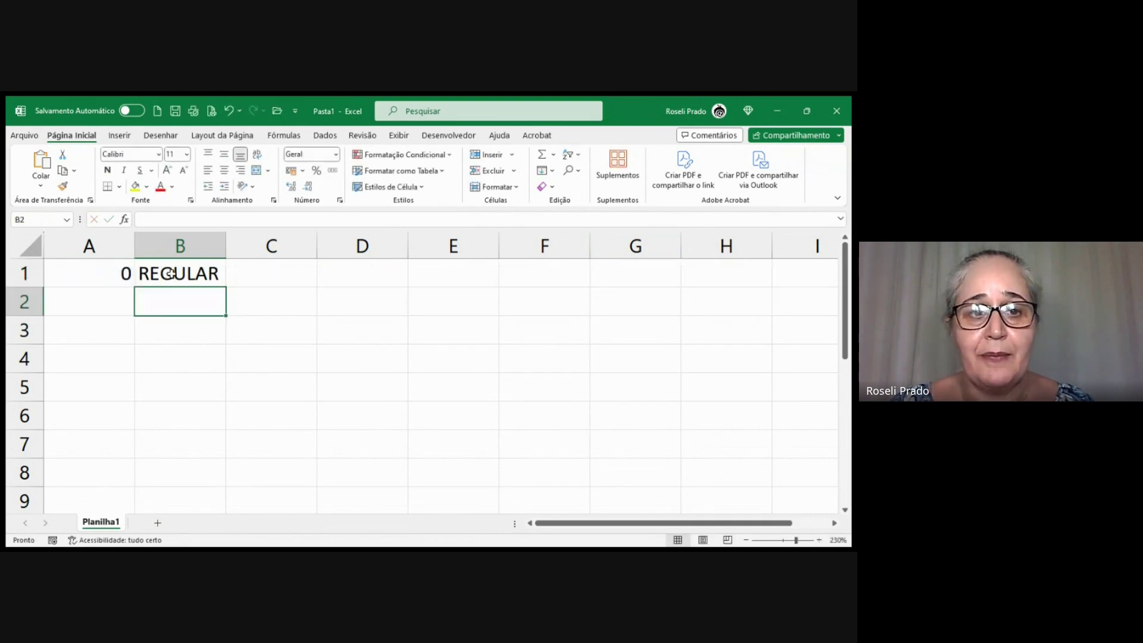
Step: Set the test value in A1 to 1 and re-examine the SE formula in B1
left_click(105, 272)
type("1")
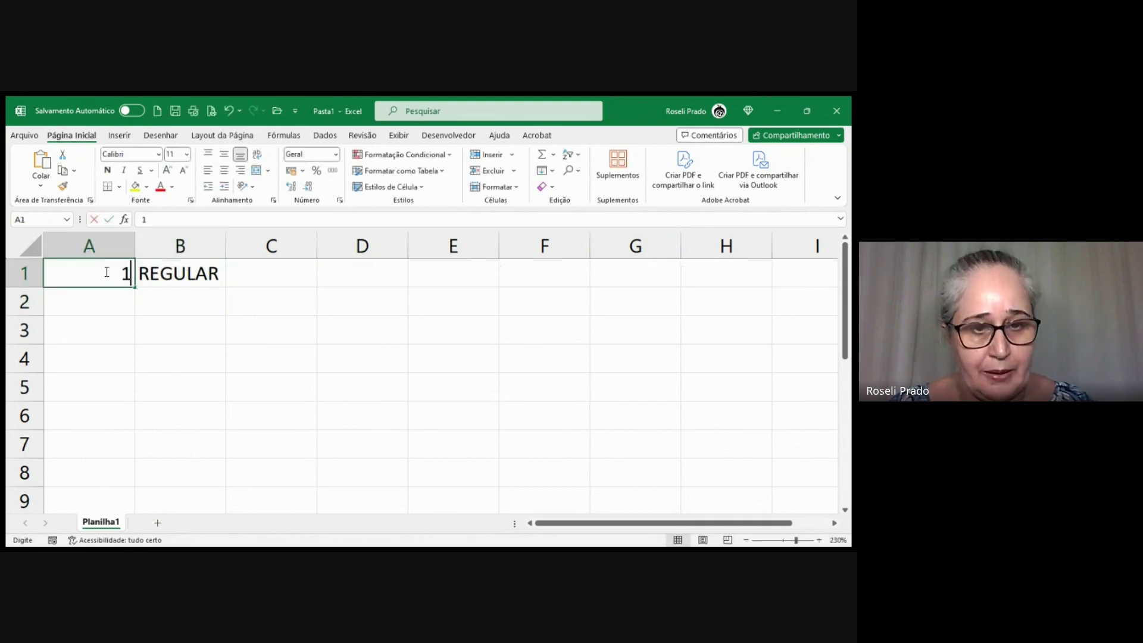
key("Return")
left_click(113, 272)
left_click(179, 273)
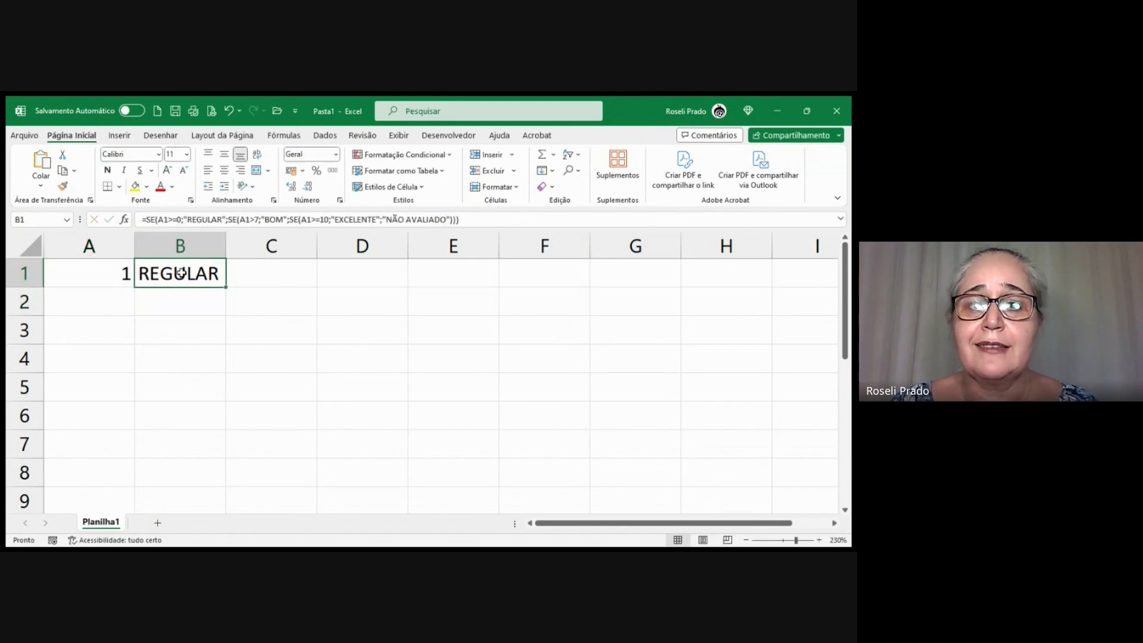
double_click(178, 273)
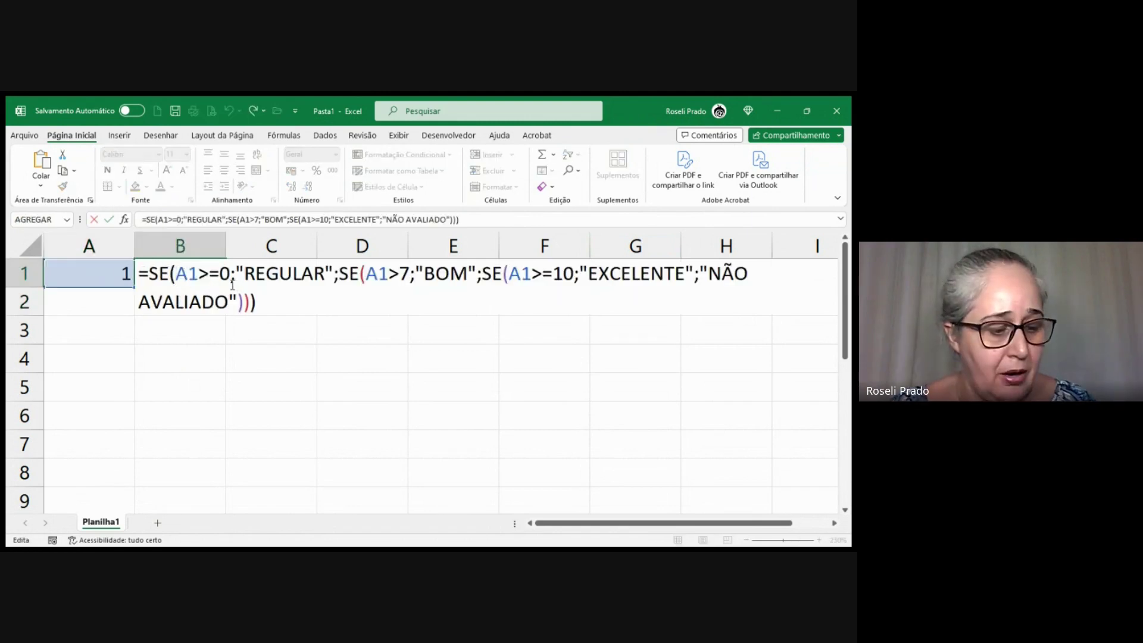
key("Return")
Step: Set the test value in A1 to 2 and check the classification in B1
left_click(105, 281)
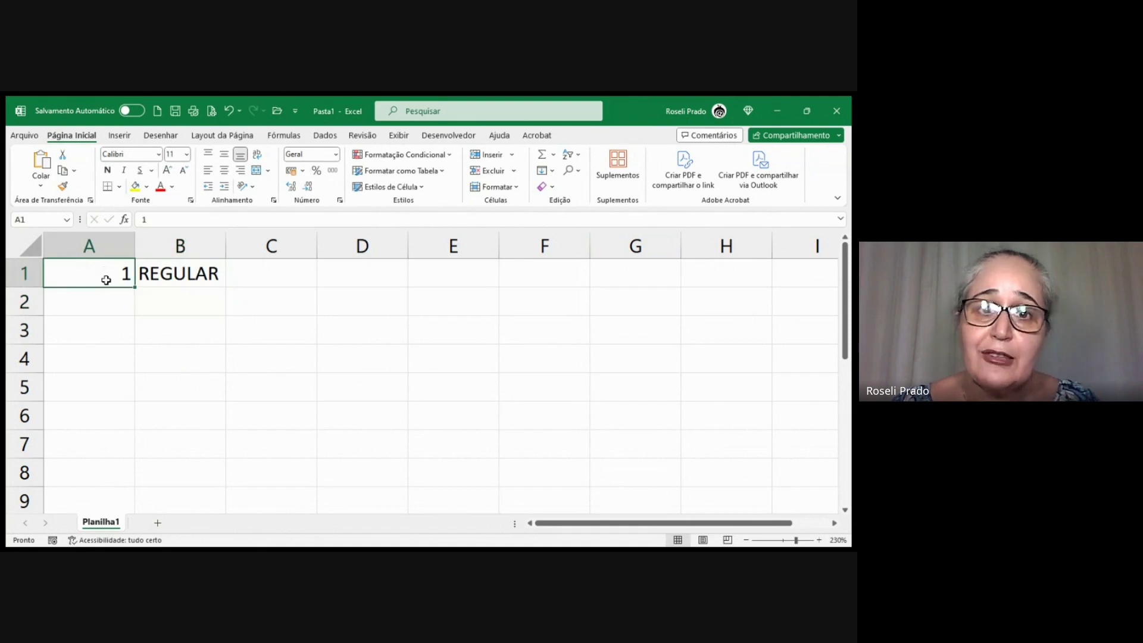
type("2")
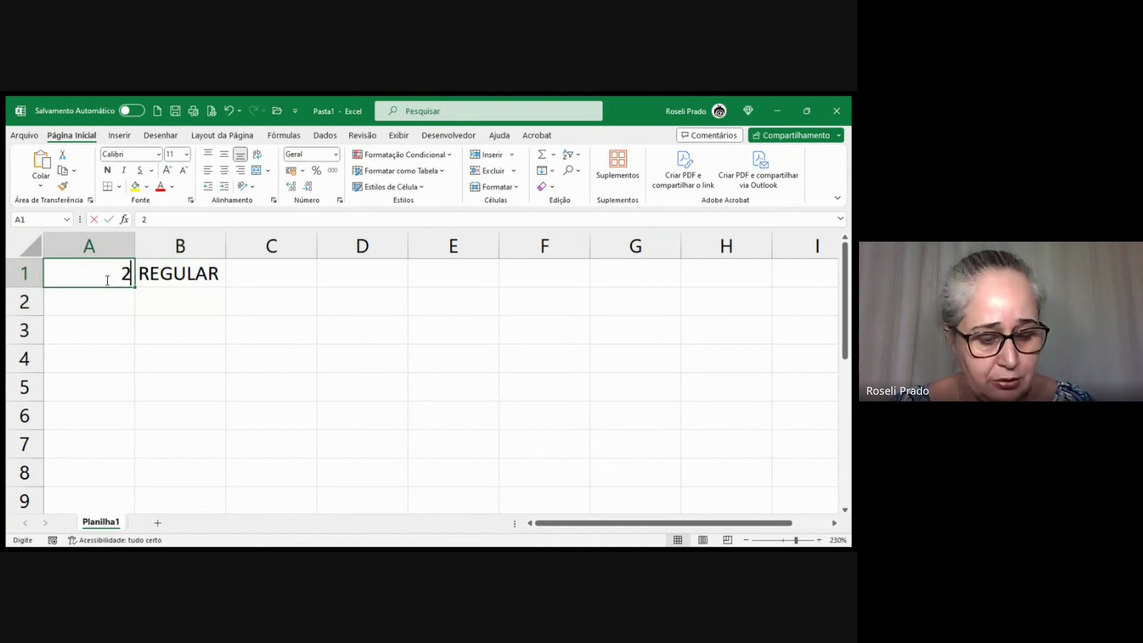
key("Return")
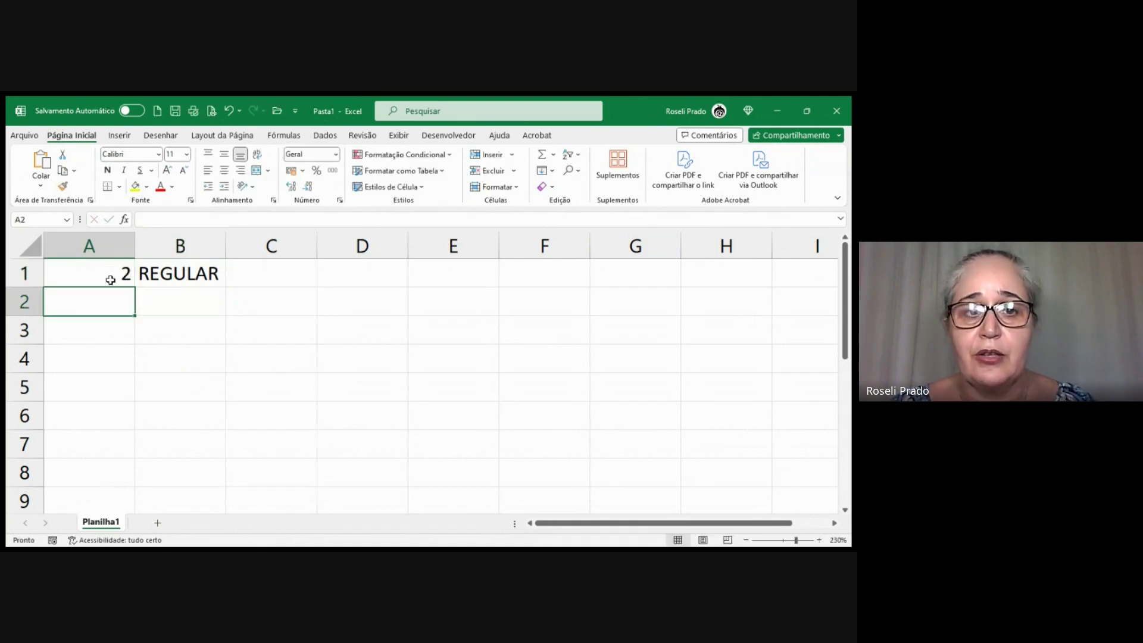
left_click(177, 274)
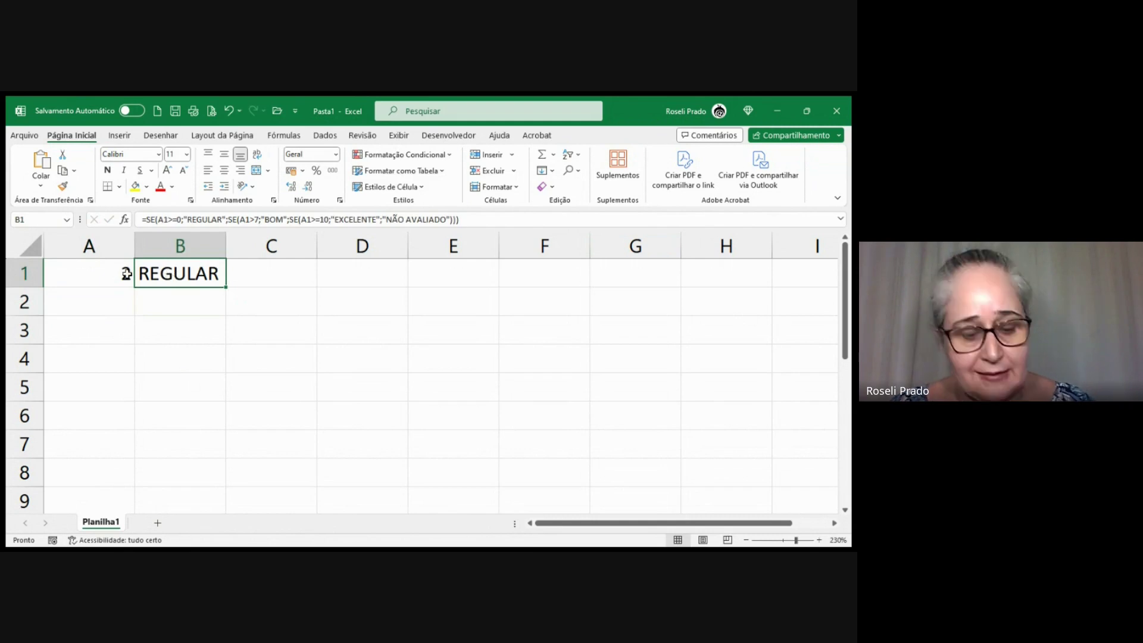
Step: Test the formula by entering 3, 4, 5 and 6 in A1 one after another
left_click(104, 276)
type("3")
key("Return")
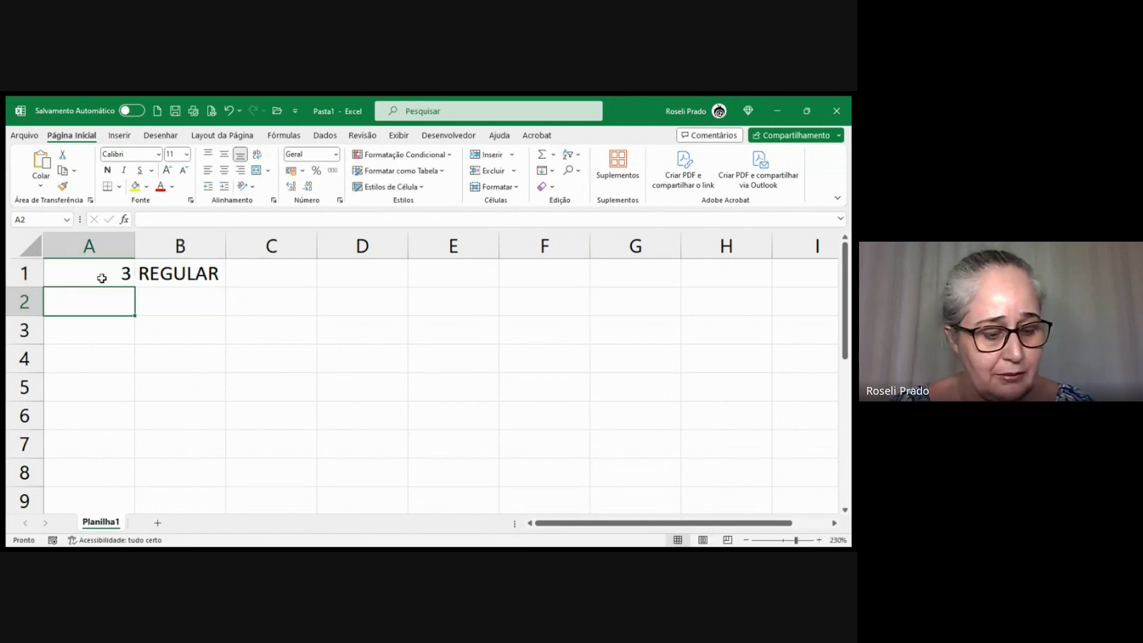
left_click(102, 278)
type("4")
key("Return")
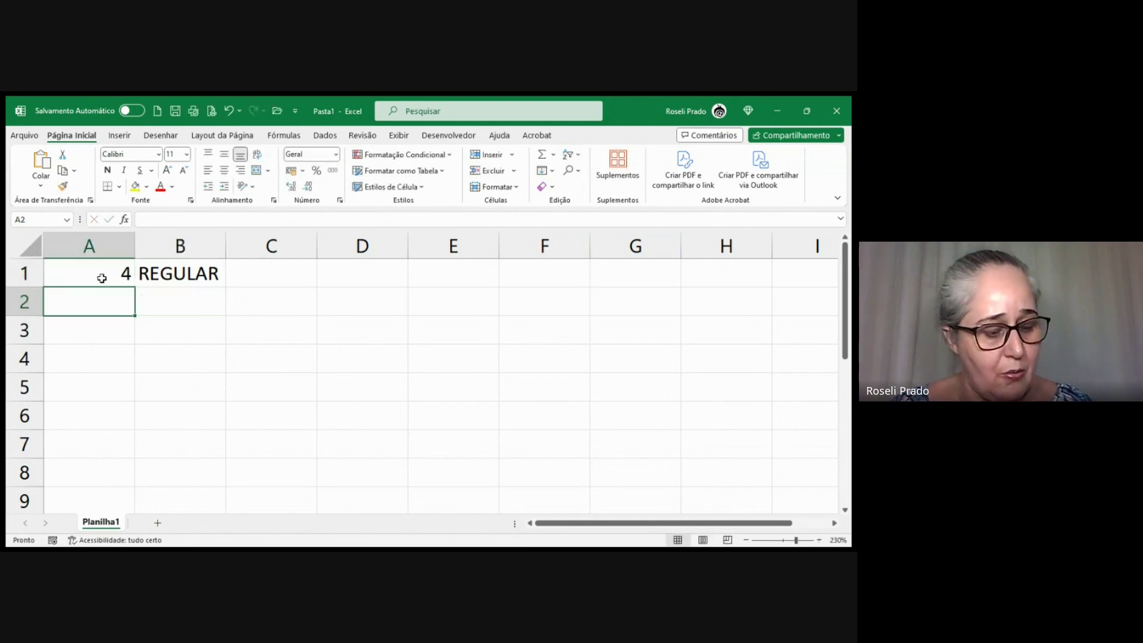
left_click(102, 278)
type("5")
key("Return")
left_click(103, 278)
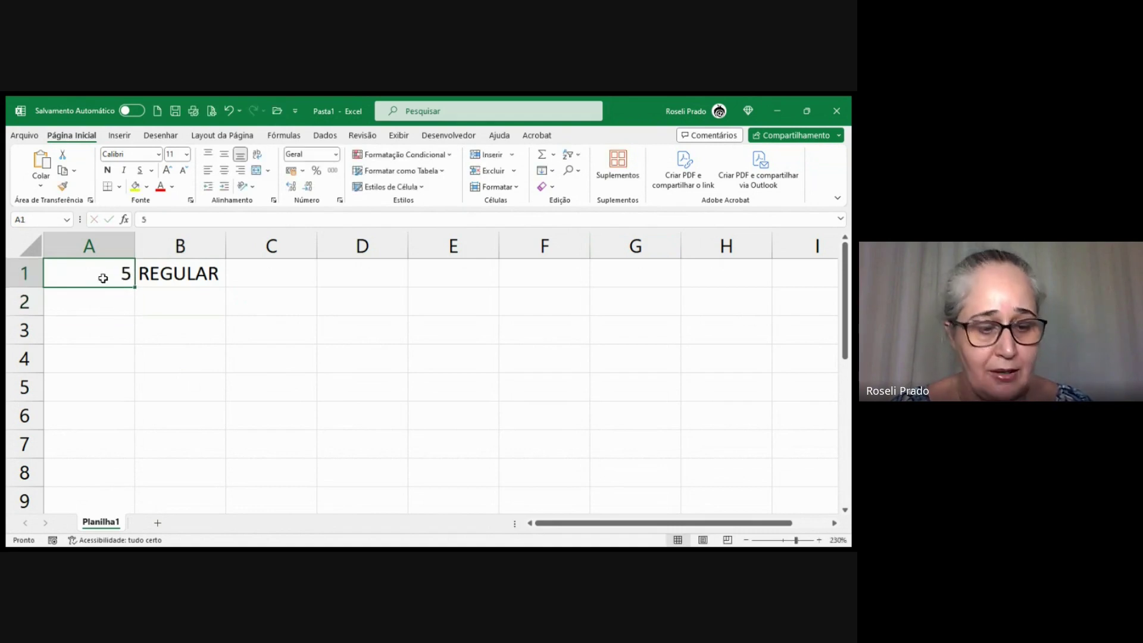
type("6")
key("Return")
Step: Test the formula around its BOM and EXCELENTE limits by entering 7, 8, 9 and 10 in A1 in turn
left_click(103, 278)
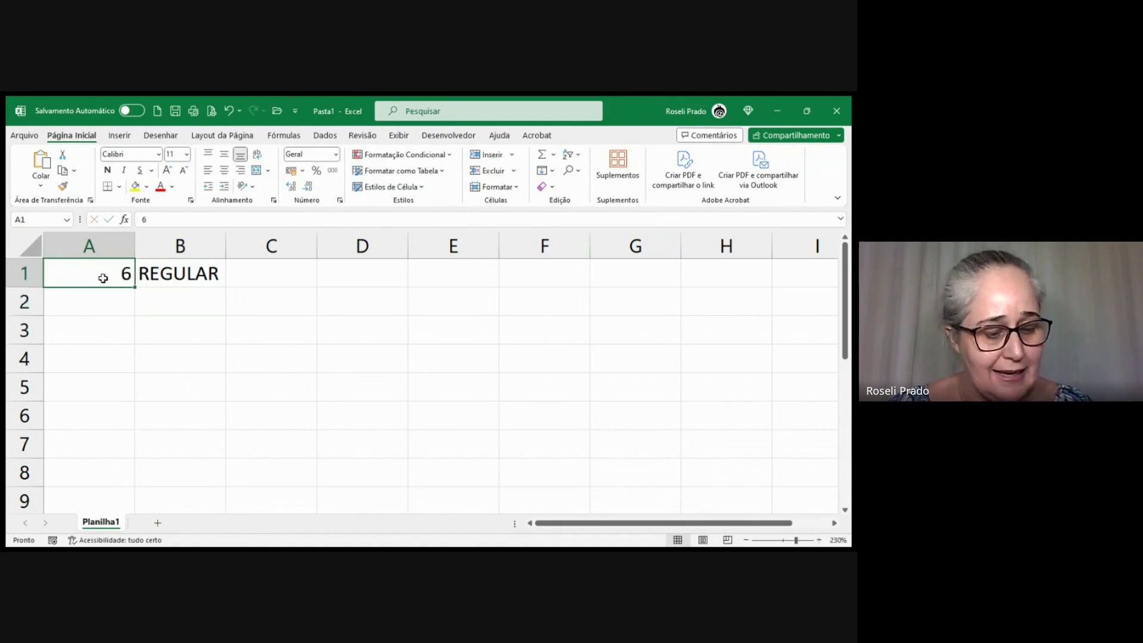
type("7")
key("Return")
left_click(103, 278)
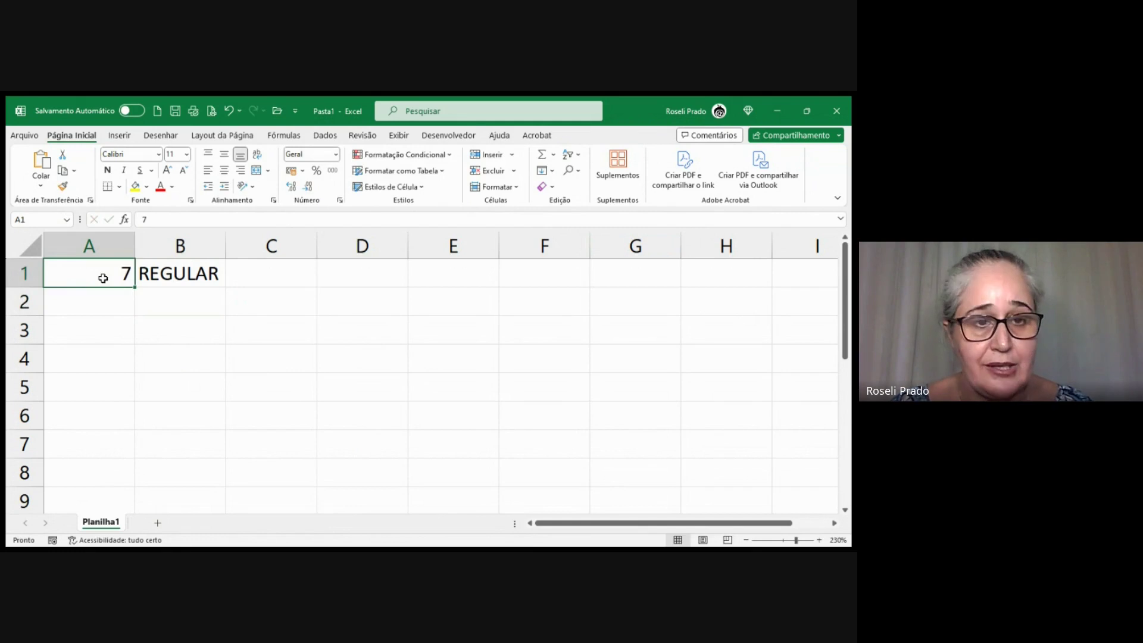
type("8")
key("Return")
left_click(103, 278)
type("9")
key("Return")
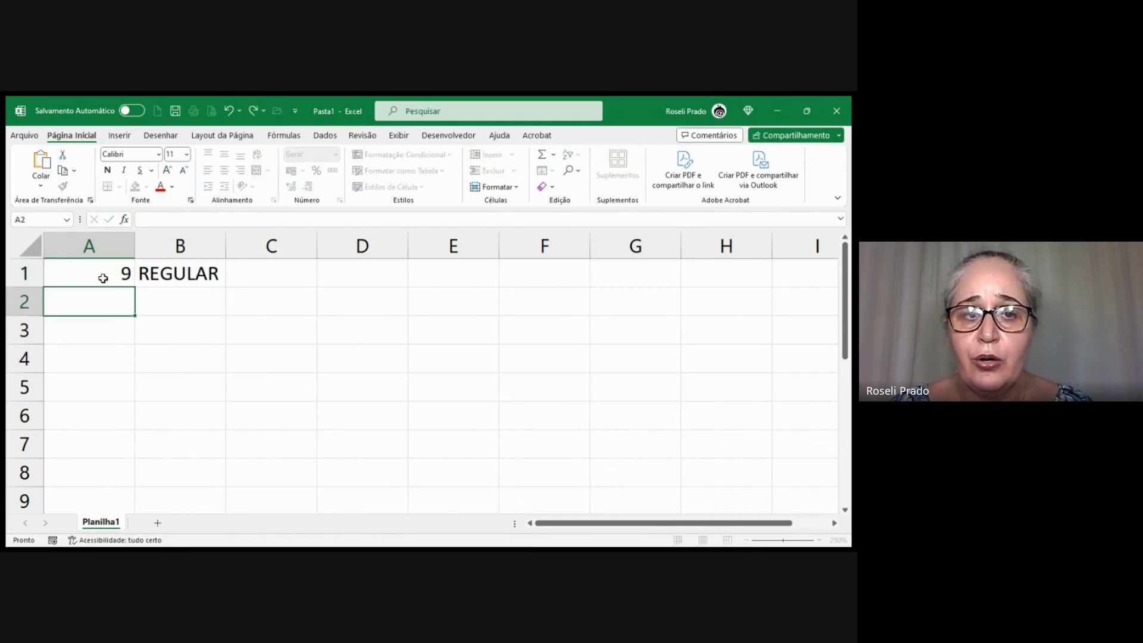
left_click(103, 278)
type("10")
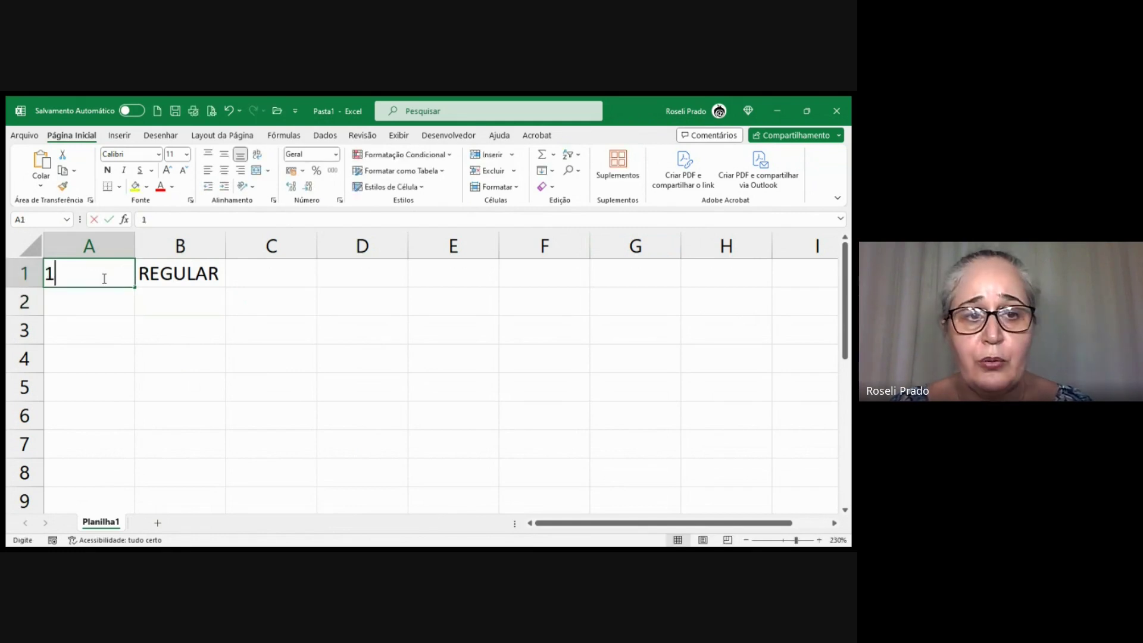
key("Return")
Step: Test the formula with values above 10 by entering 11, 12, 13, 14 and 15 in A1 in turn
left_click(126, 267)
type("11")
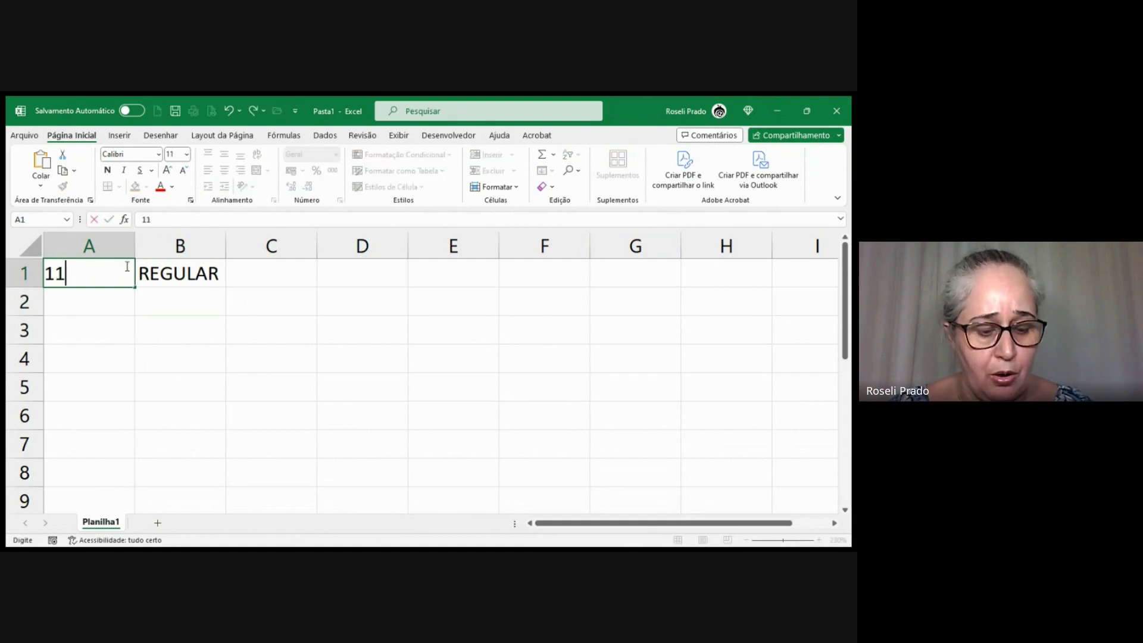
key("Return")
left_click(126, 272)
type("12")
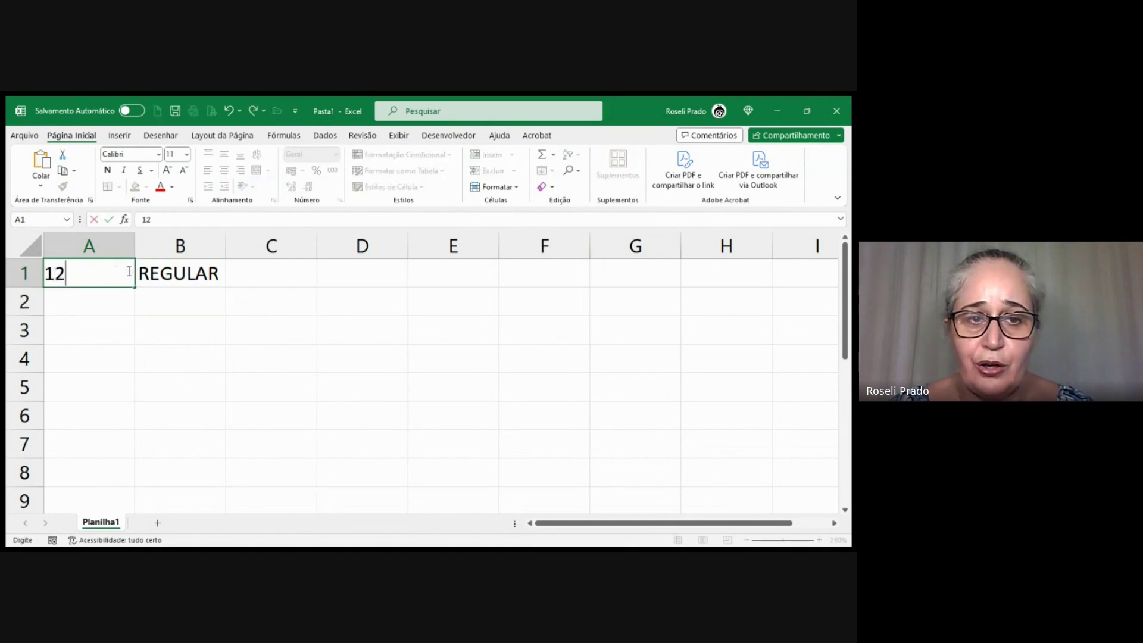
key("Return")
left_click(121, 275)
type("13")
key("Return")
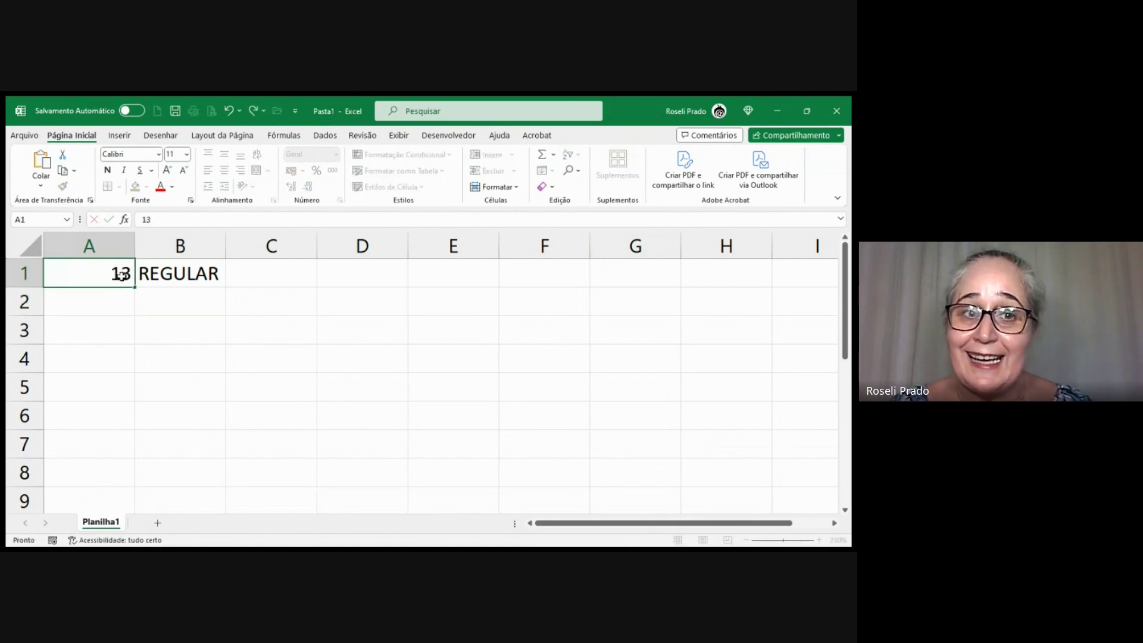
left_click(121, 274)
type("14")
key("Return")
left_click(121, 274)
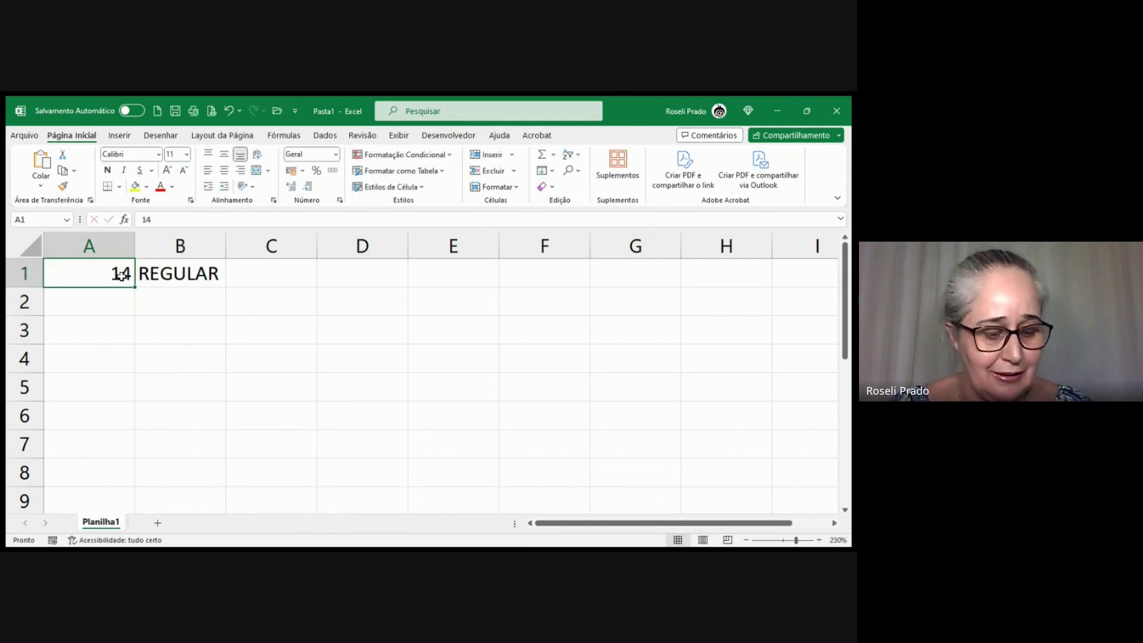
type("15")
key("Return")
Step: Continue testing the formula by entering 16, 17, 18, 19 and finally 20 in A1
left_click(122, 275)
type("16")
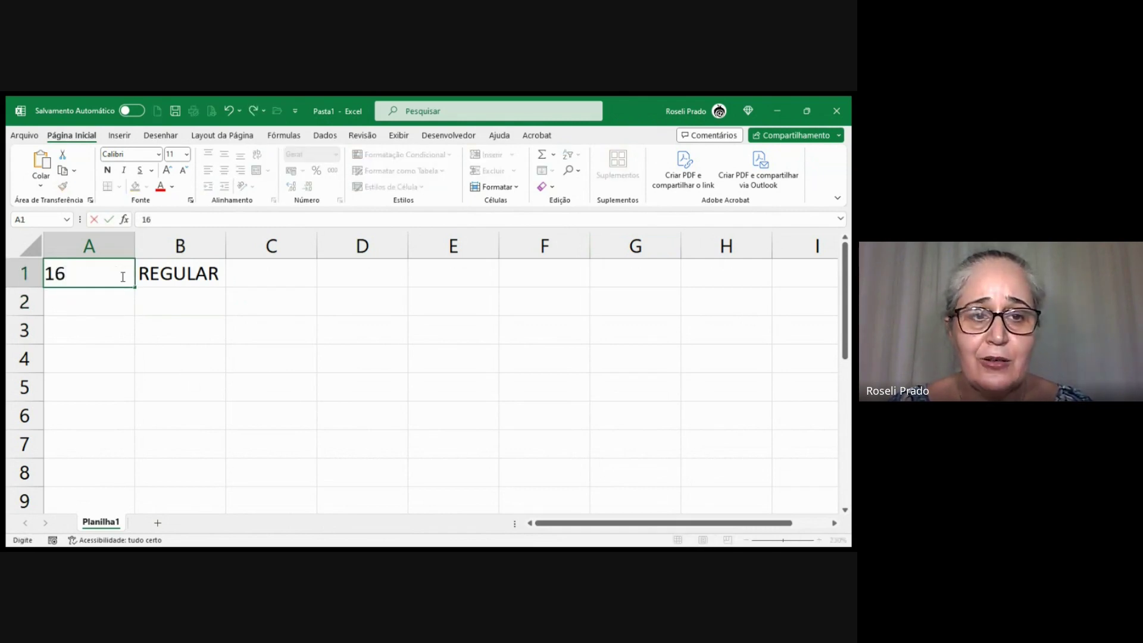
key("Return")
left_click(122, 274)
type("17")
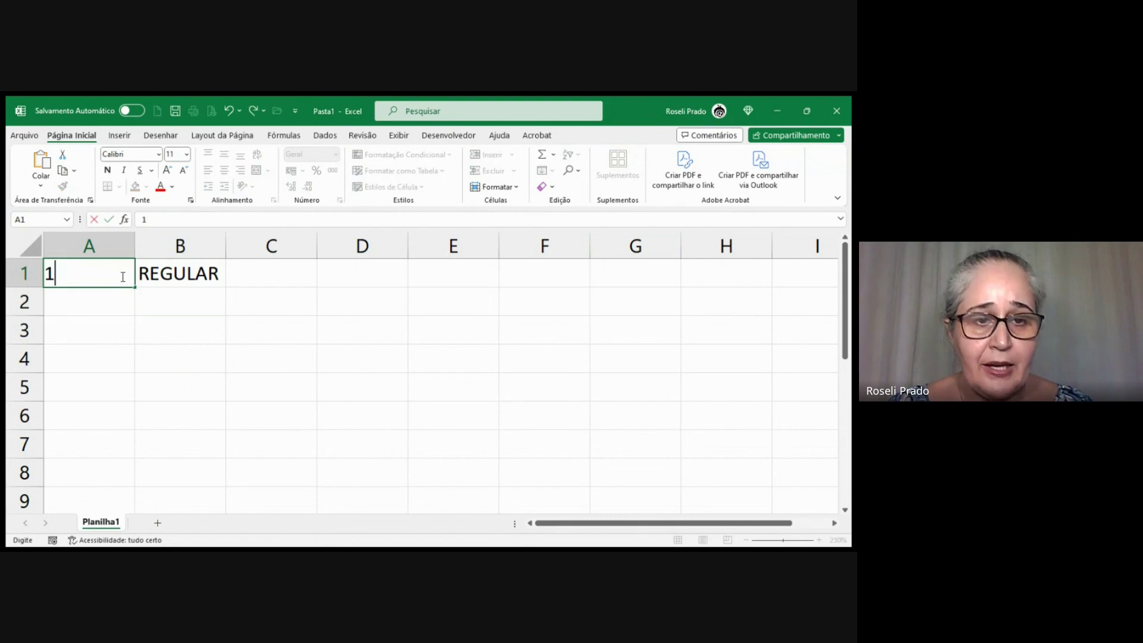
key("Return")
left_click(122, 274)
type("18")
key("Return")
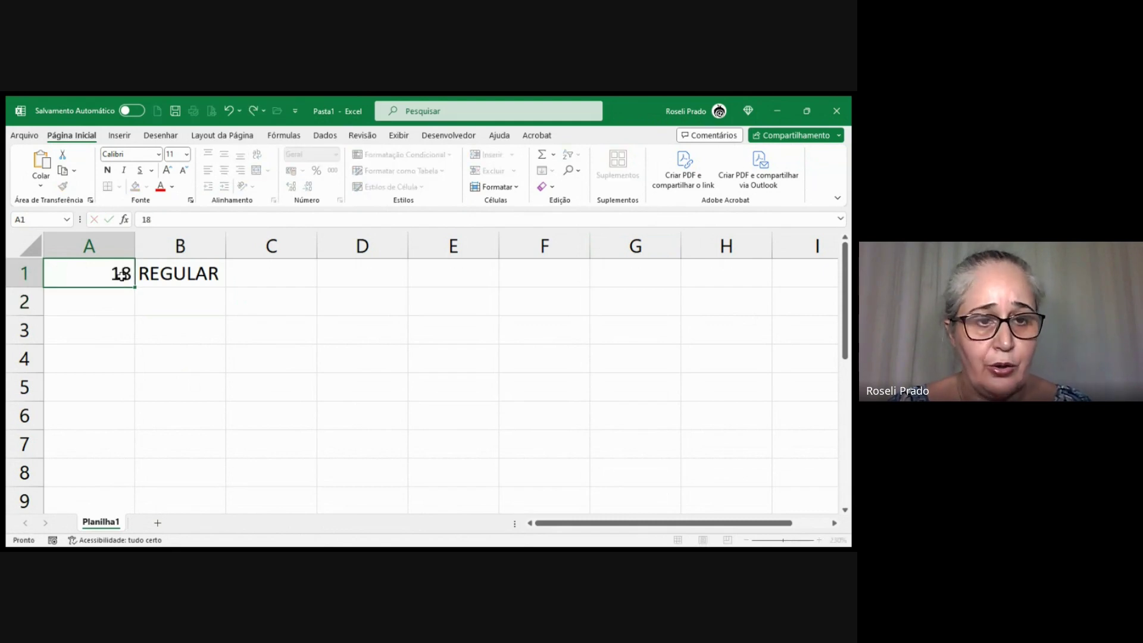
left_click(122, 275)
type("19")
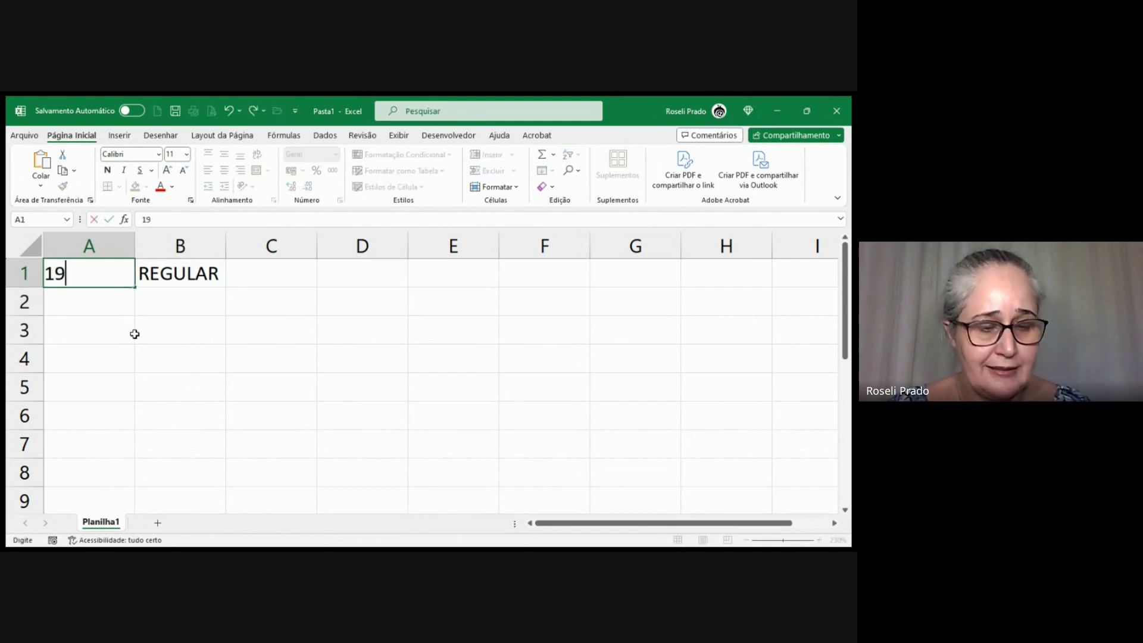
key("Return")
left_click(112, 273)
type("20")
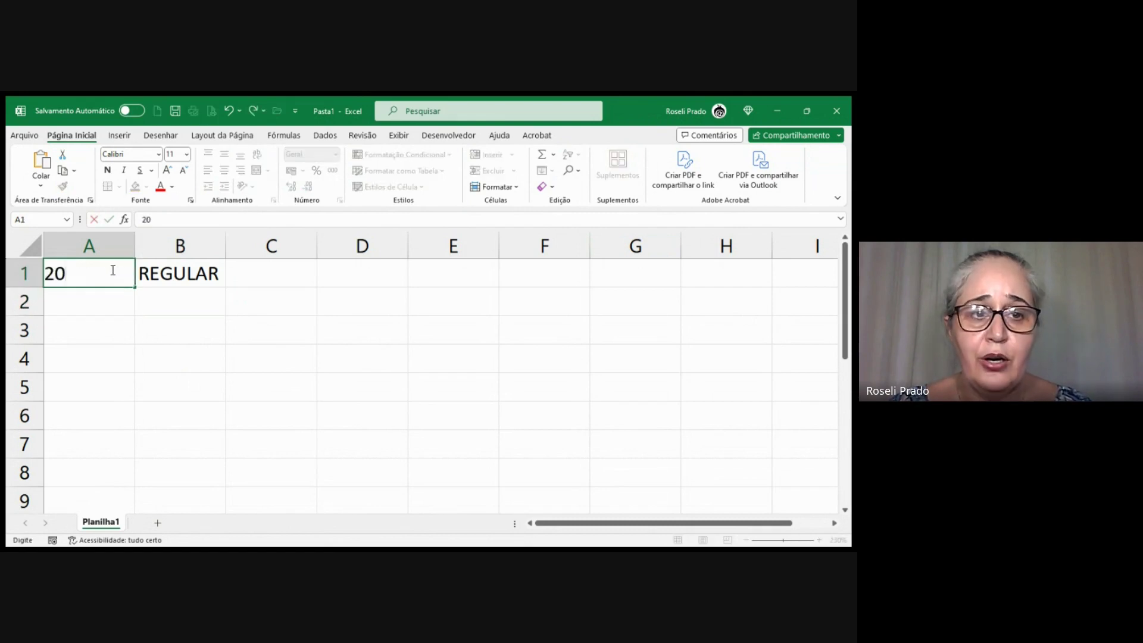
key("Return")
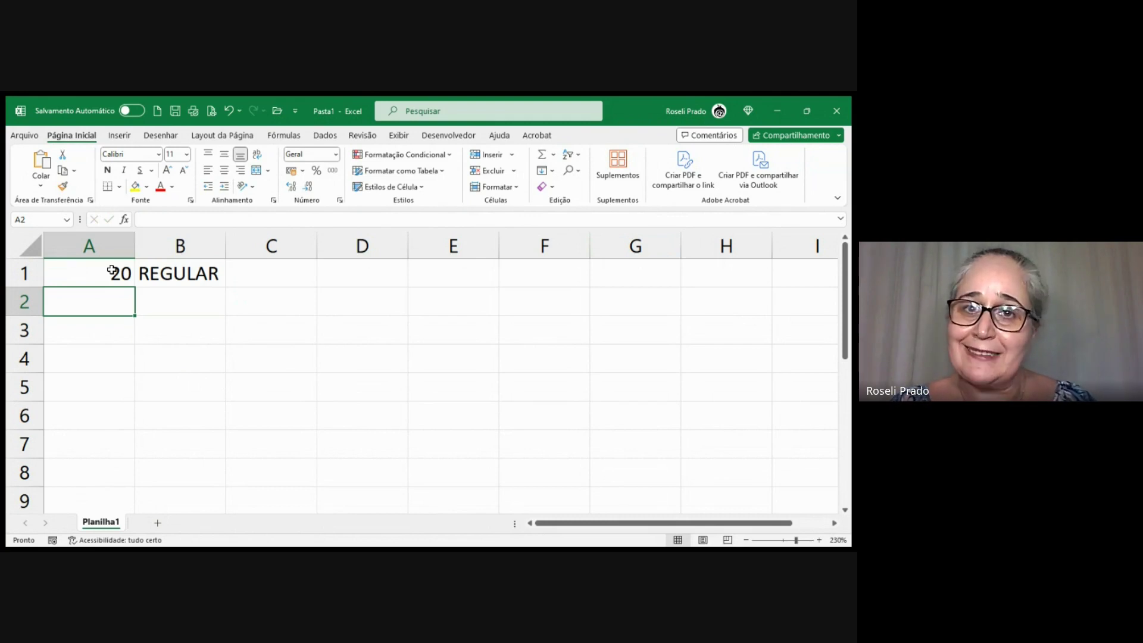
Step: Test the formula with a negative number by changing A1 to -20, and widen column B to fit its text
left_click(112, 271)
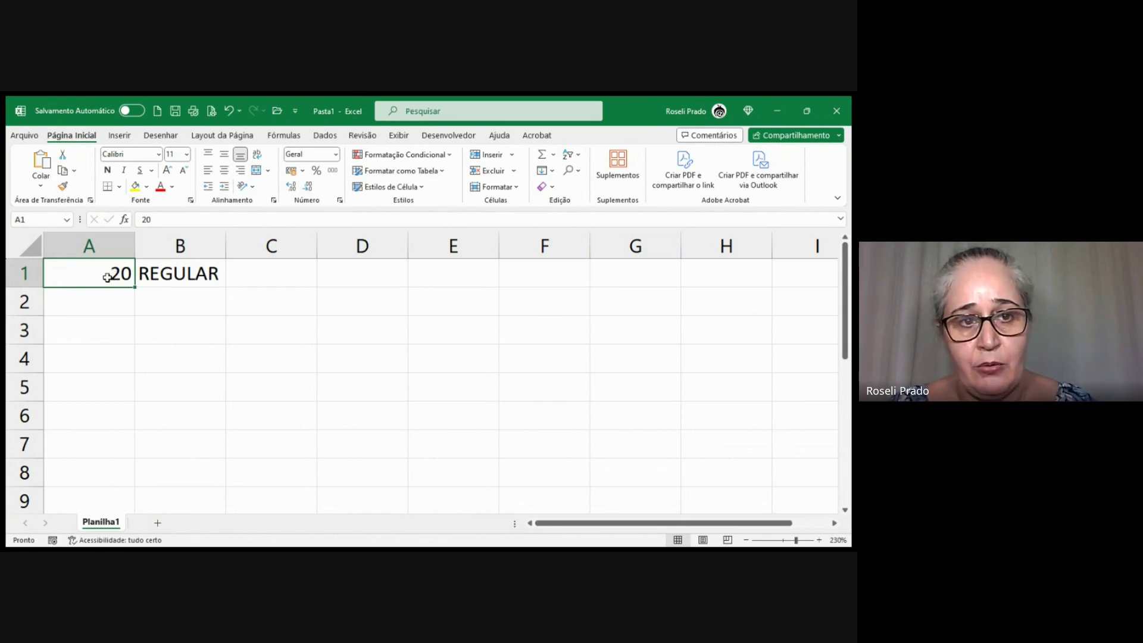
double_click(107, 277)
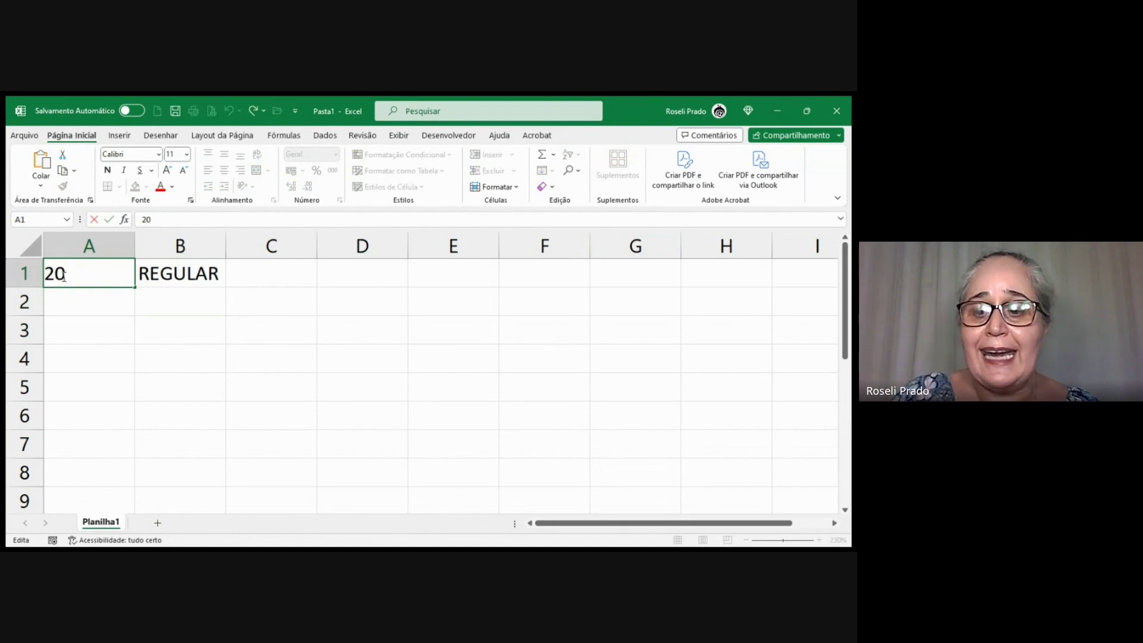
key("Home")
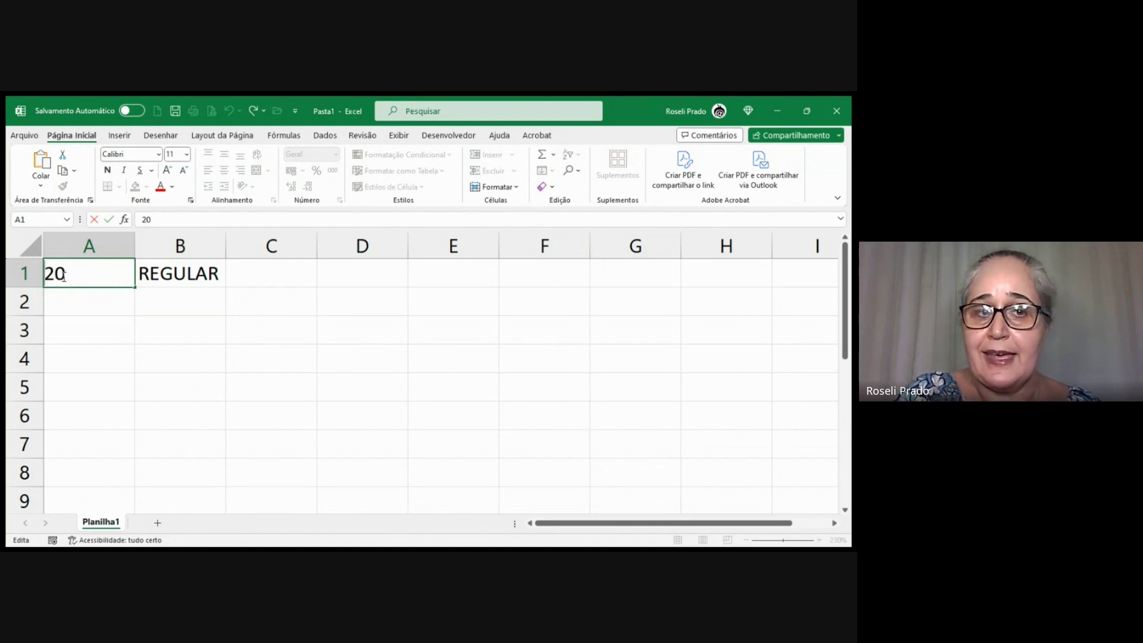
type("-")
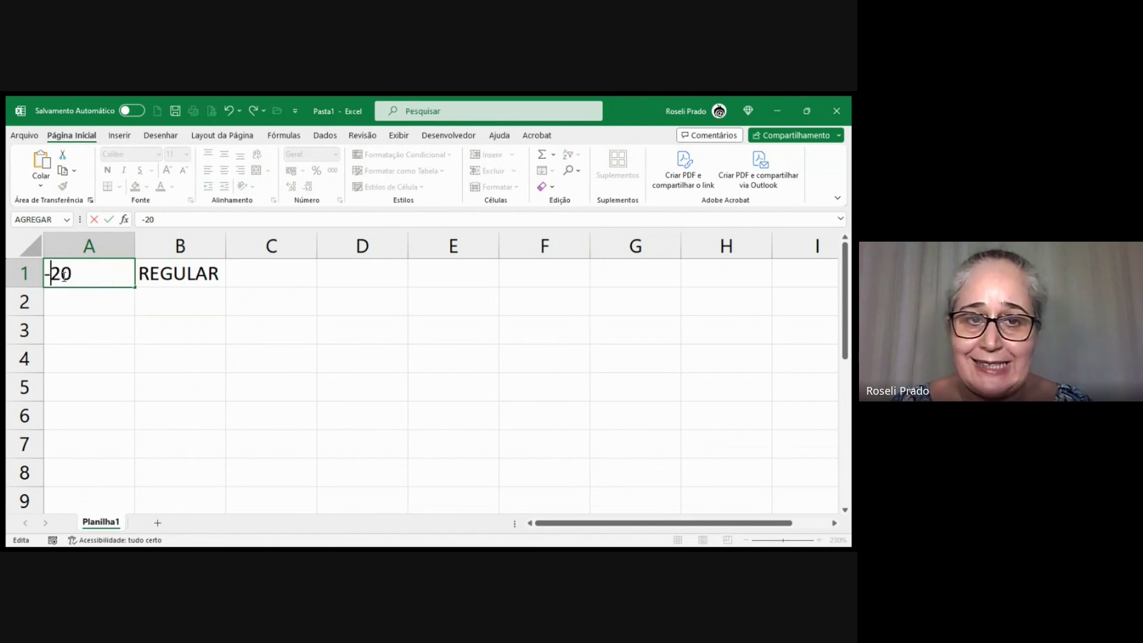
key("Return")
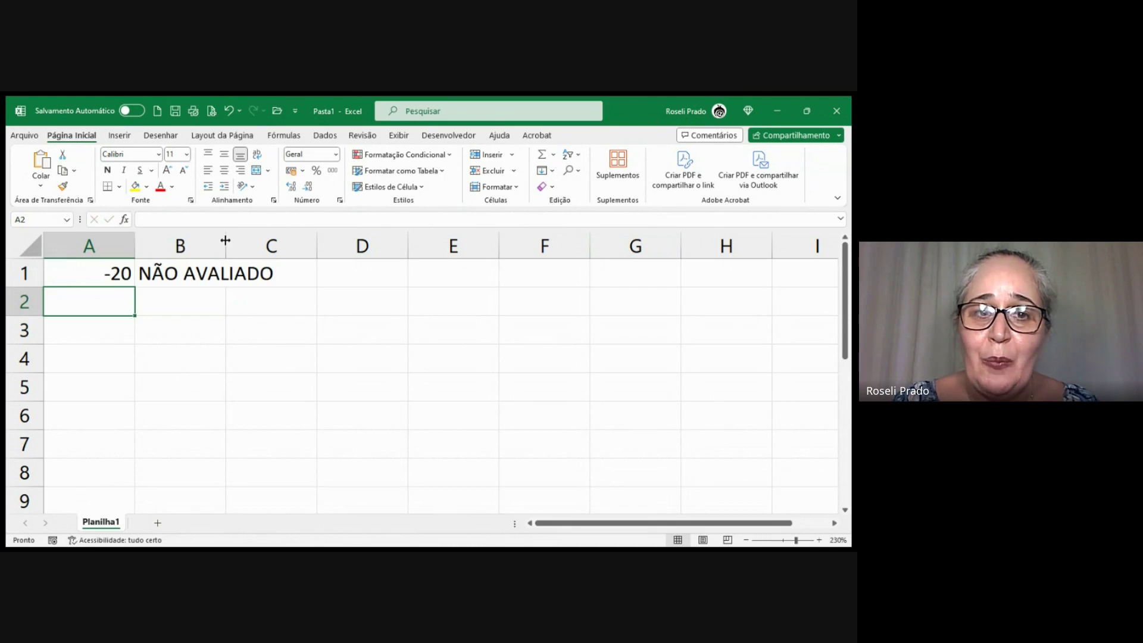
left_click_drag(226, 244, 295, 245)
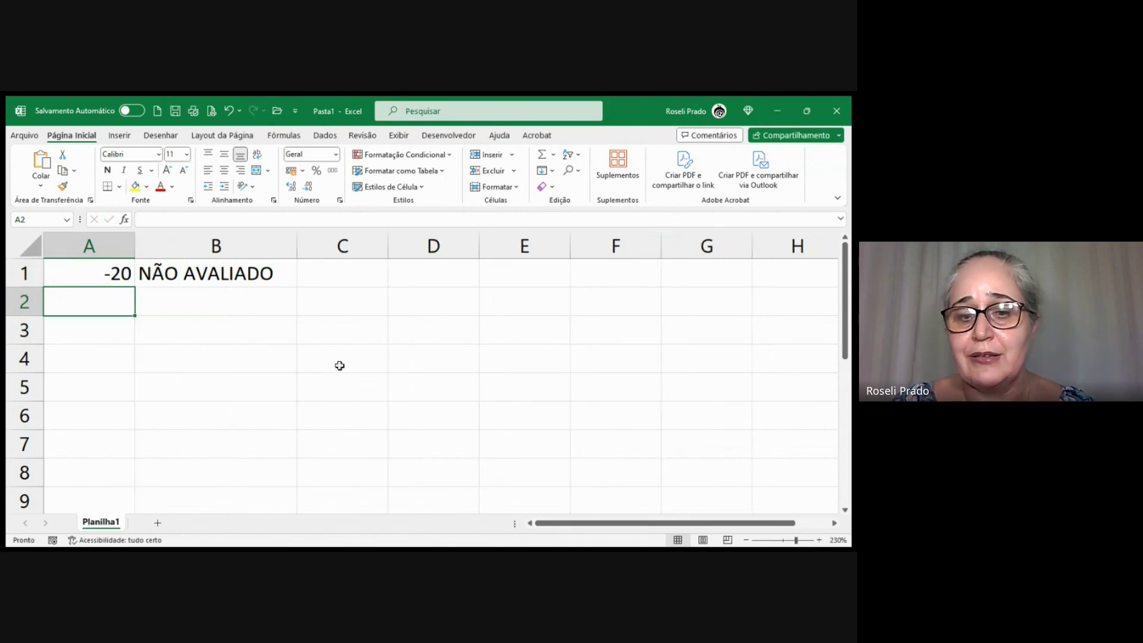
key("alt+Tab")
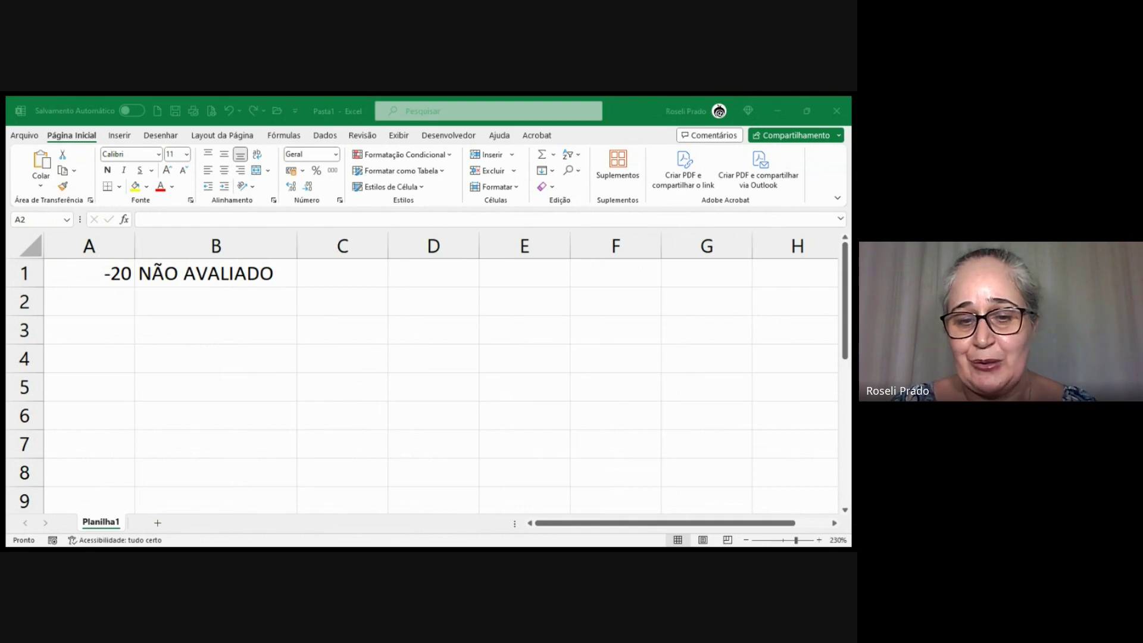
key("alt+Tab")
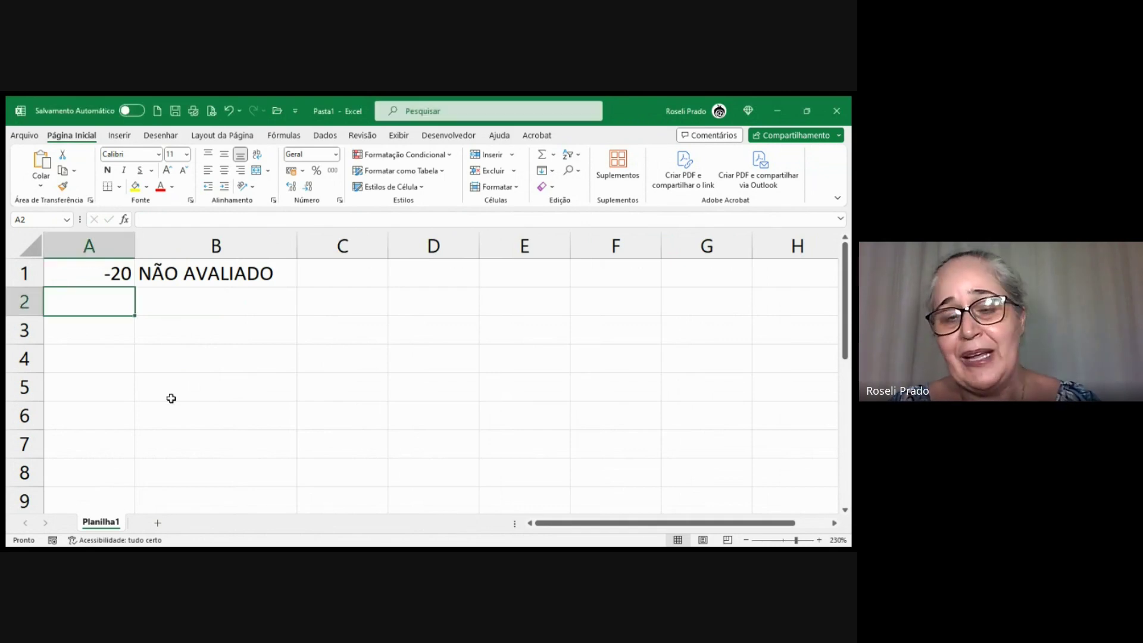
Step: Set A1 back to the positive value 20 to retest the formula, and reselect the cell
left_click(106, 268)
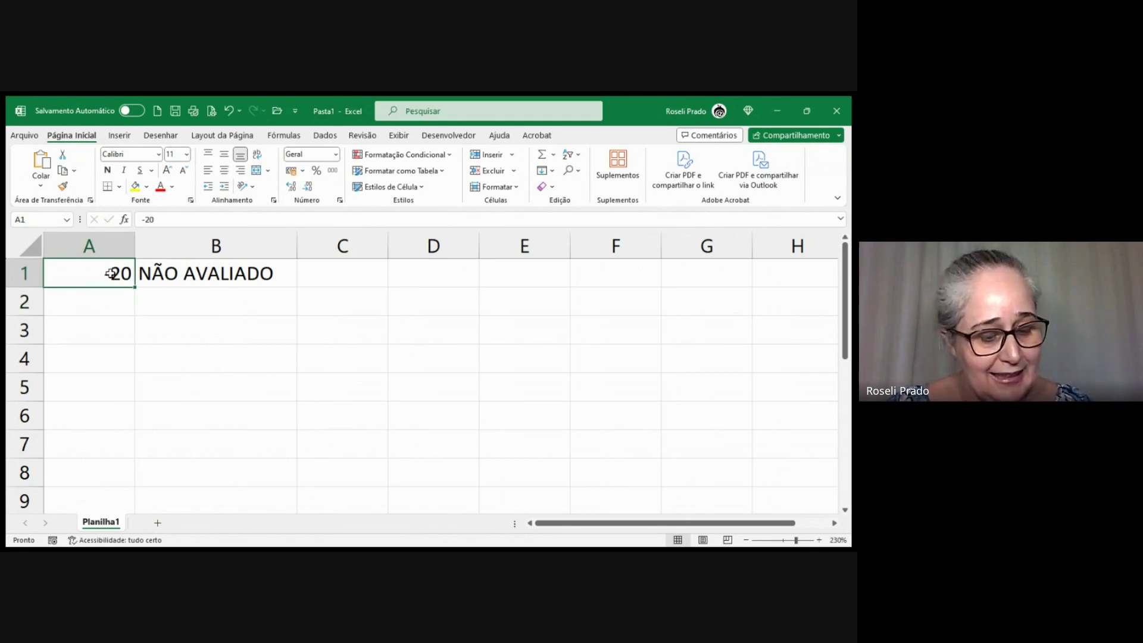
type("20")
key("Return")
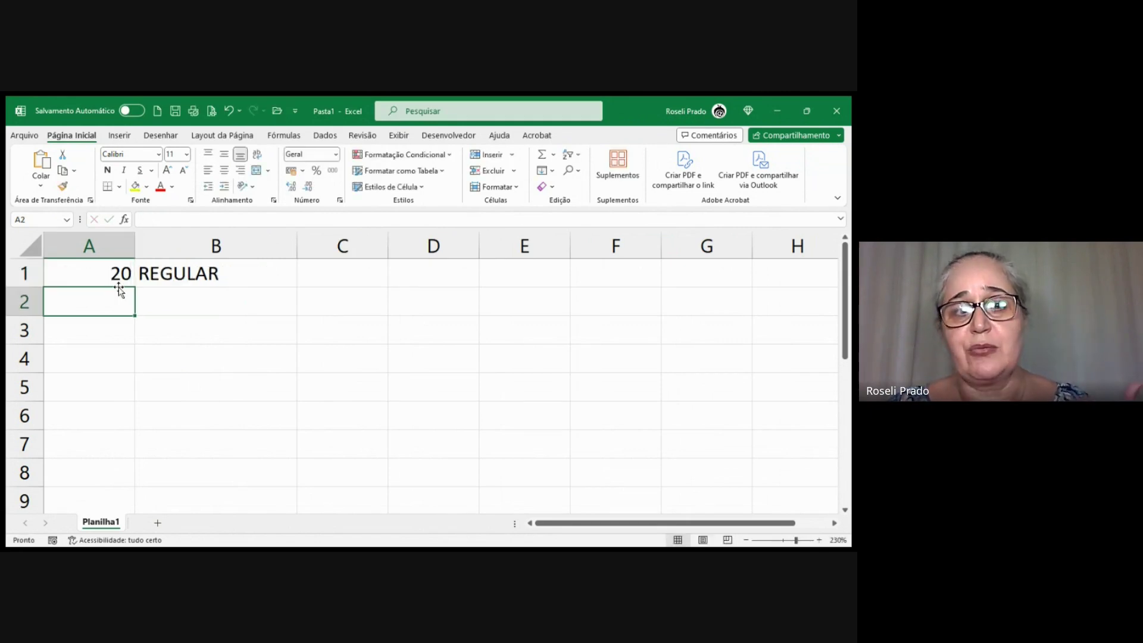
left_click(118, 282)
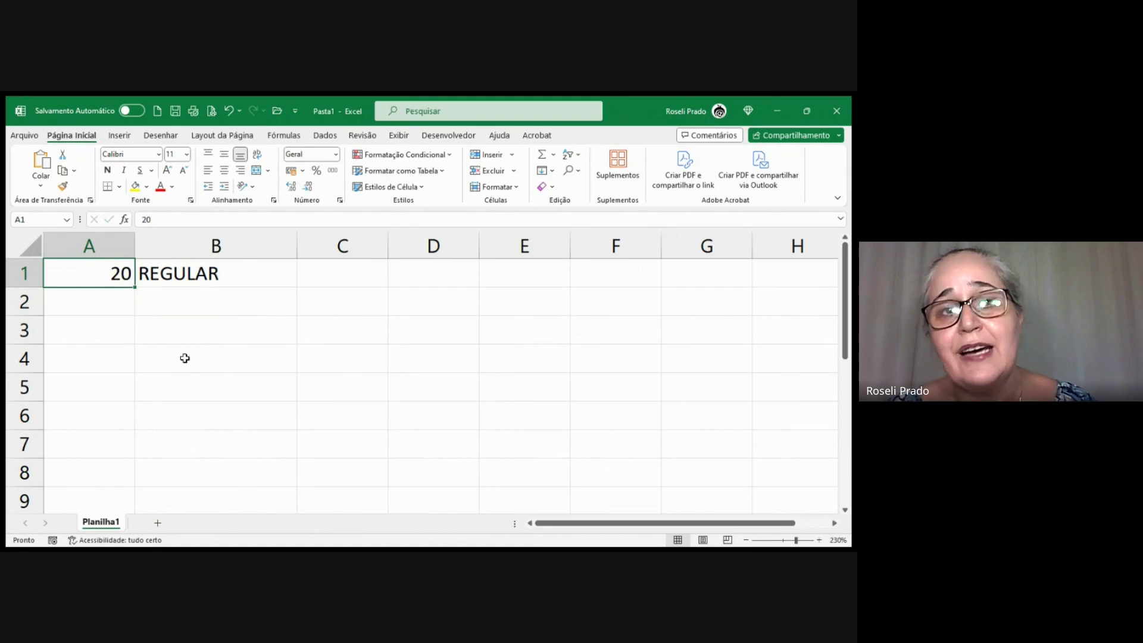